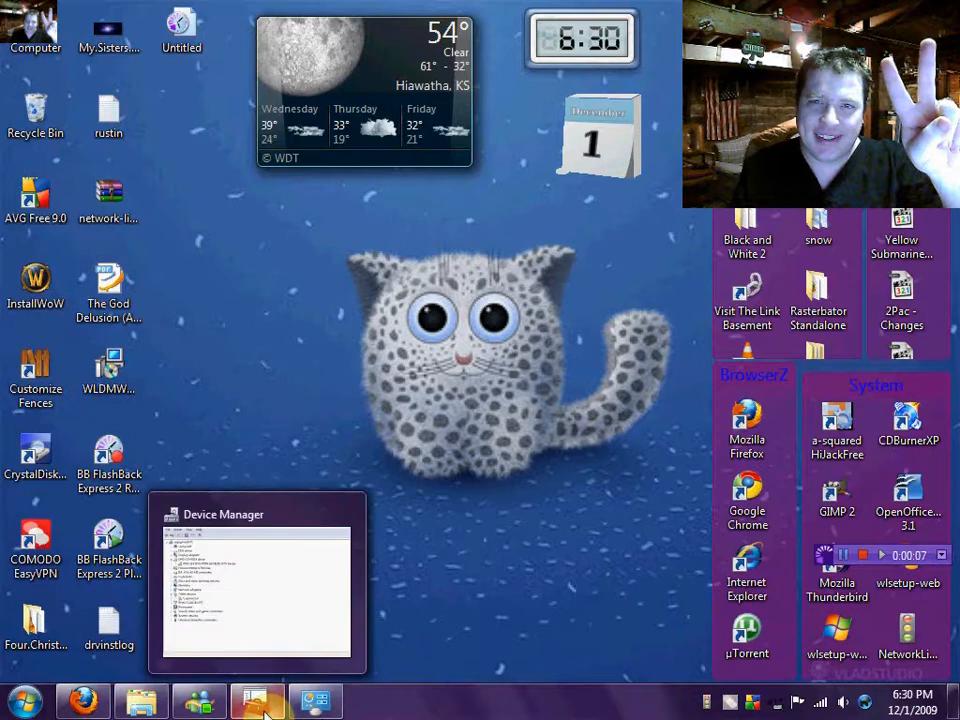
Check the DVD drive in Device Manager and Computer, then return to the Raymond.cc fix article
{"action": "left_click", "coordinate": [258, 703]}
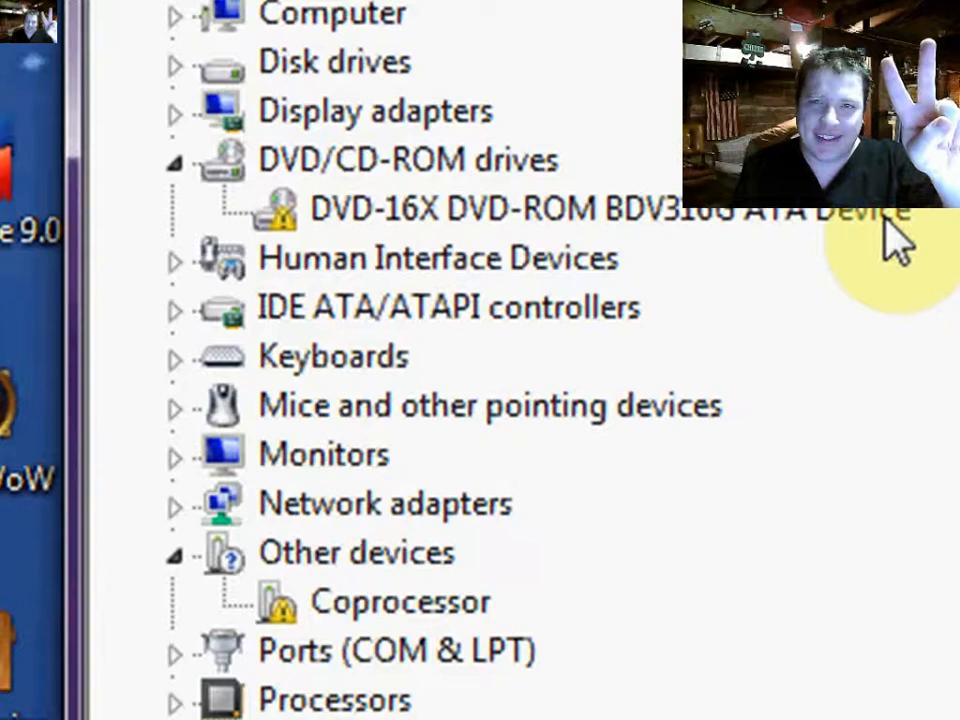
{"action": "right_click", "coordinate": [290, 210]}
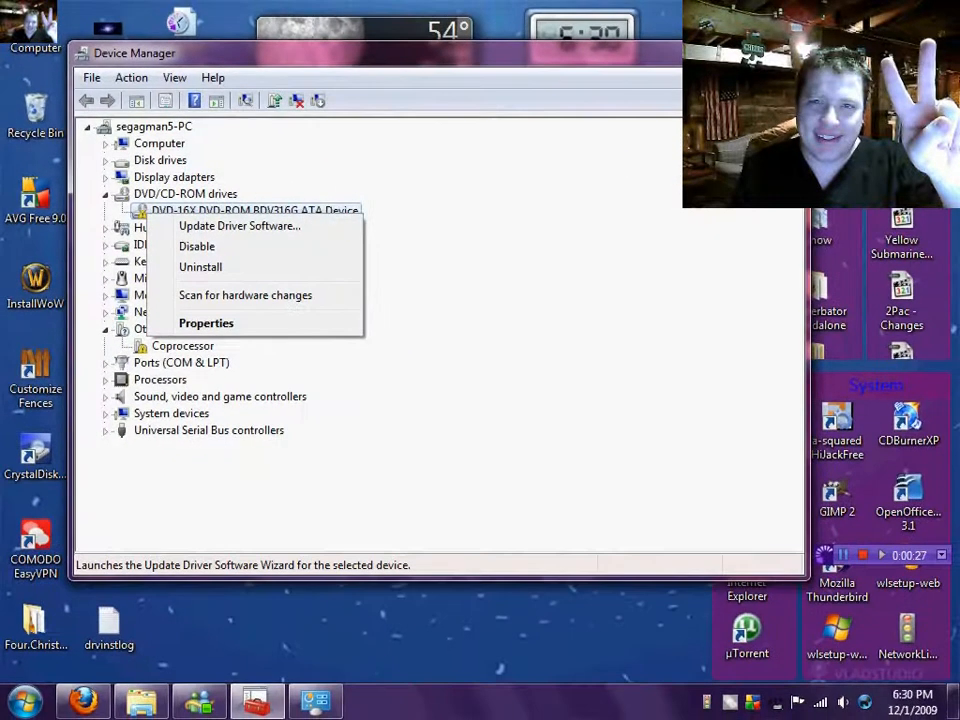
{"action": "key", "text": "alt+F4"}
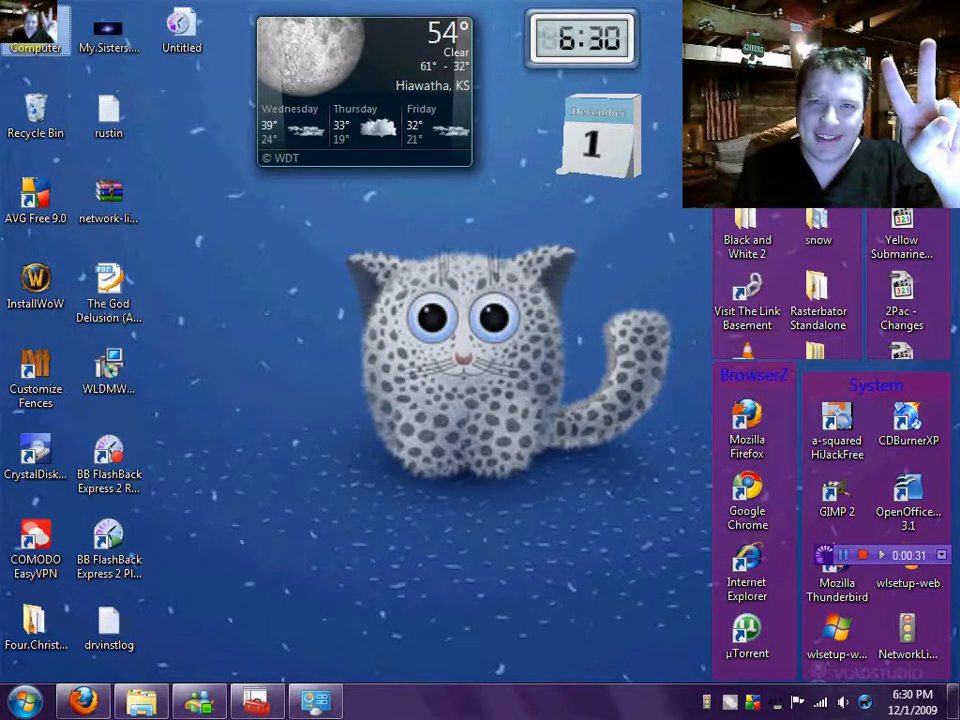
{"action": "double_click", "coordinate": [36, 30]}
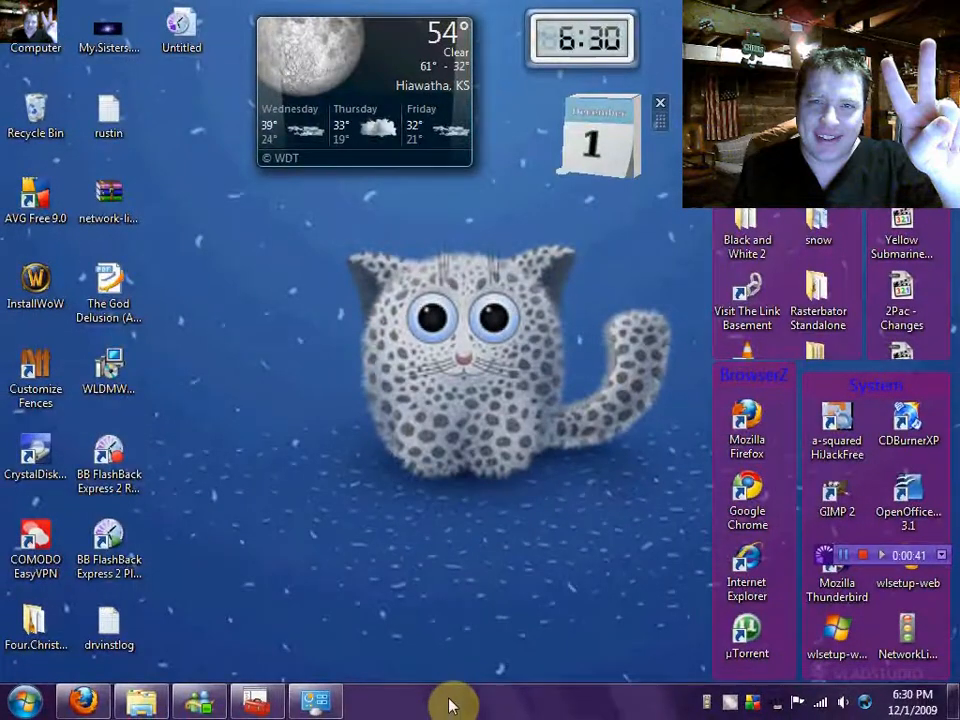
{"action": "mouse_move", "coordinate": [83, 701]}
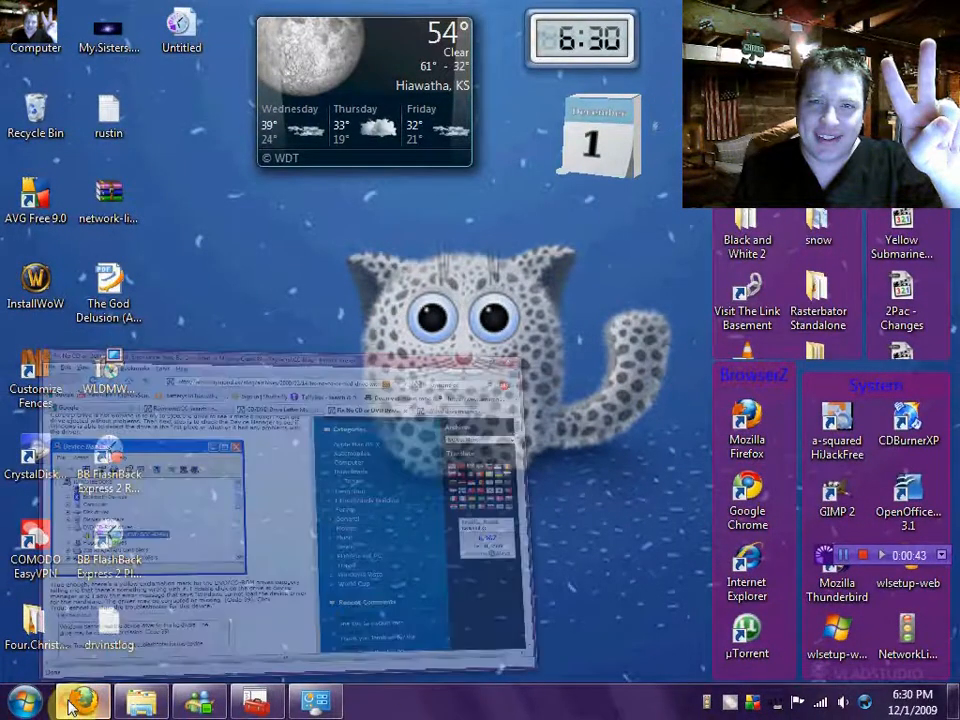
{"action": "left_click", "coordinate": [72, 706]}
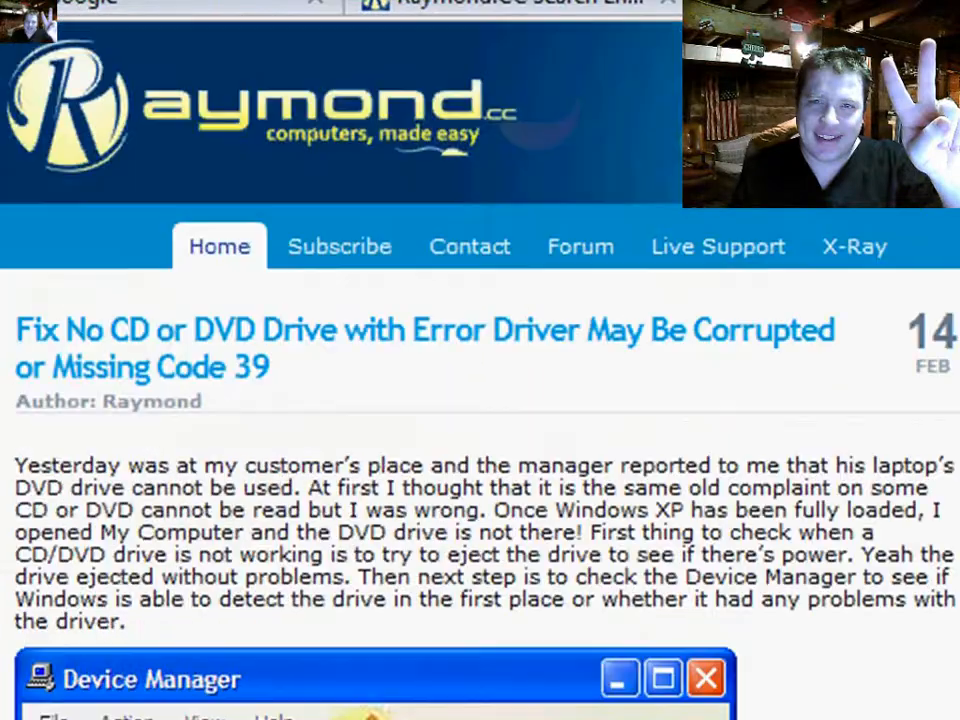
{"action": "scroll", "coordinate": [400, 400], "scroll_direction": "down", "scroll_amount": 10}
{"action": "scroll", "coordinate": [400, 400], "scroll_direction": "down", "scroll_amount": 3}
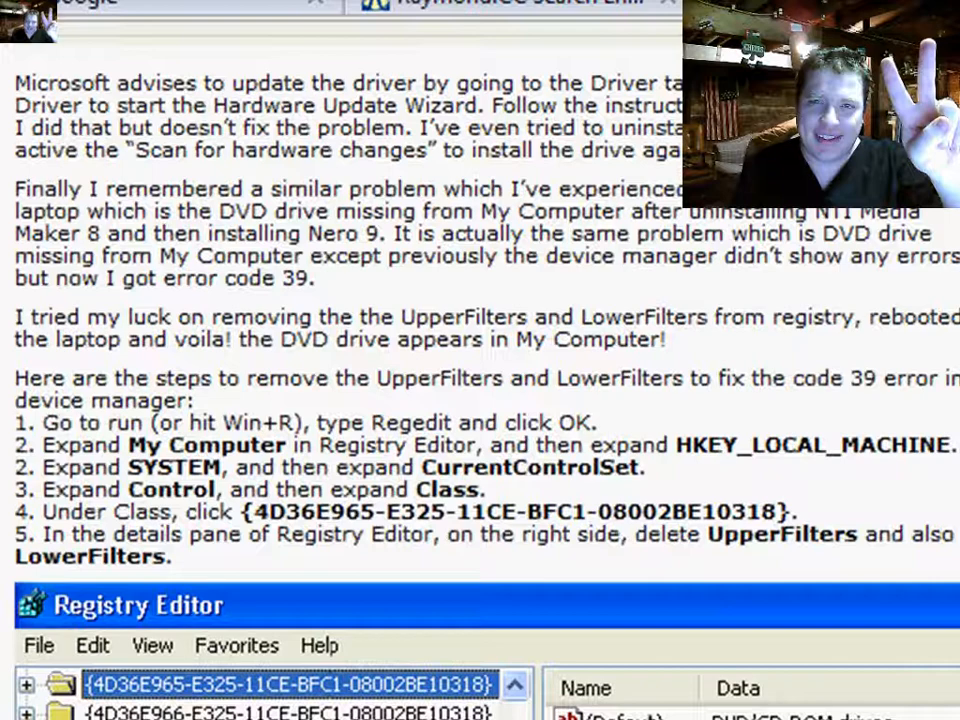
{"action": "scroll", "coordinate": [400, 400], "scroll_direction": "down", "scroll_amount": 3}
{"action": "scroll", "coordinate": [400, 400], "scroll_direction": "down", "scroll_amount": 1}
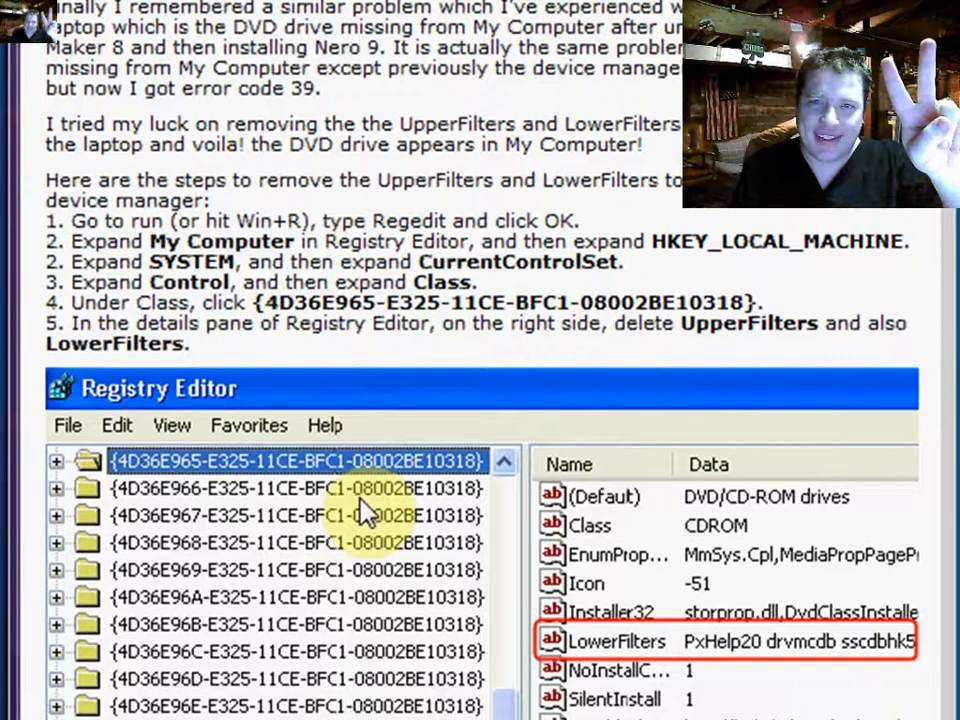
{"action": "scroll", "coordinate": [365, 512], "scroll_direction": "up", "scroll_amount": 1}
{"action": "scroll", "coordinate": [365, 512], "scroll_direction": "up", "scroll_amount": 2}
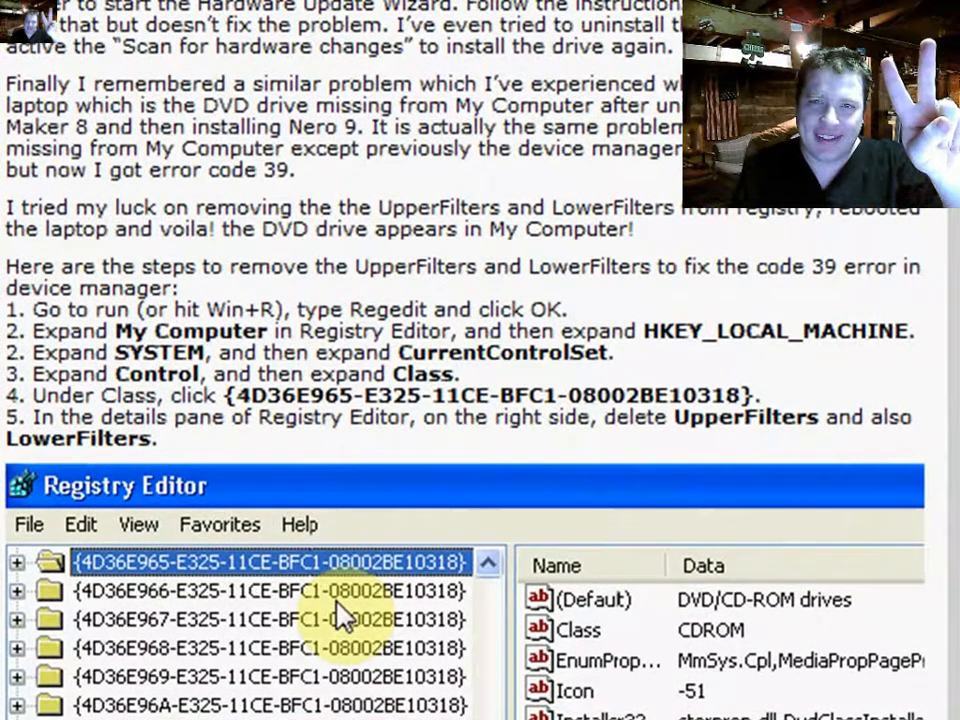
Launch Registry Editor by running regedit from the Run dialog
{"action": "key", "text": "super+r"}
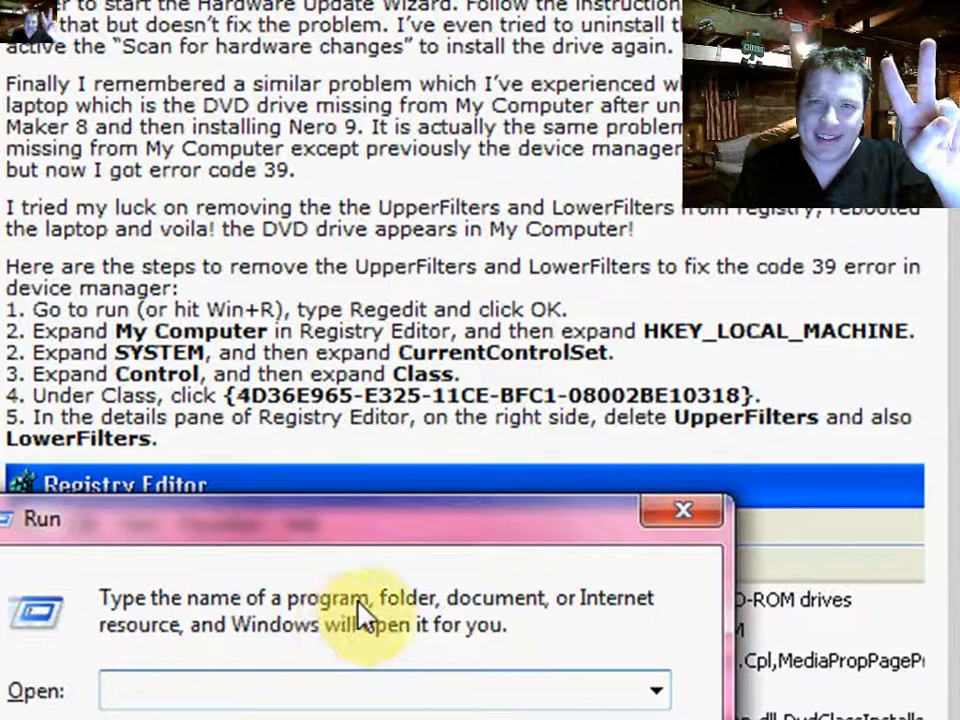
{"action": "type", "text": "r"}
{"action": "type", "text": "eg"}
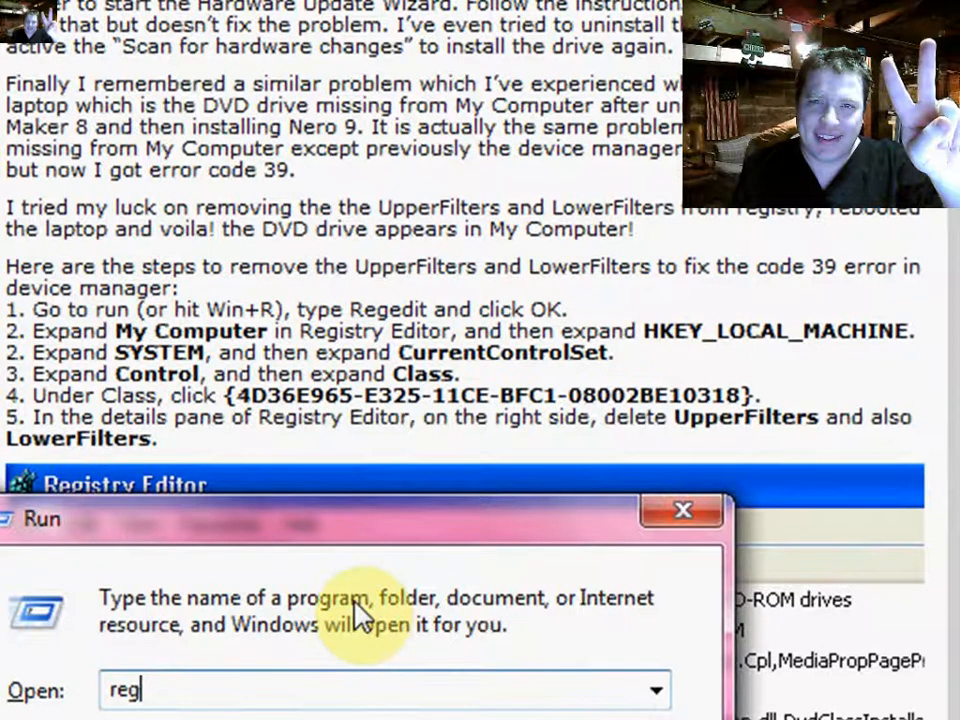
{"action": "type", "text": "edit"}
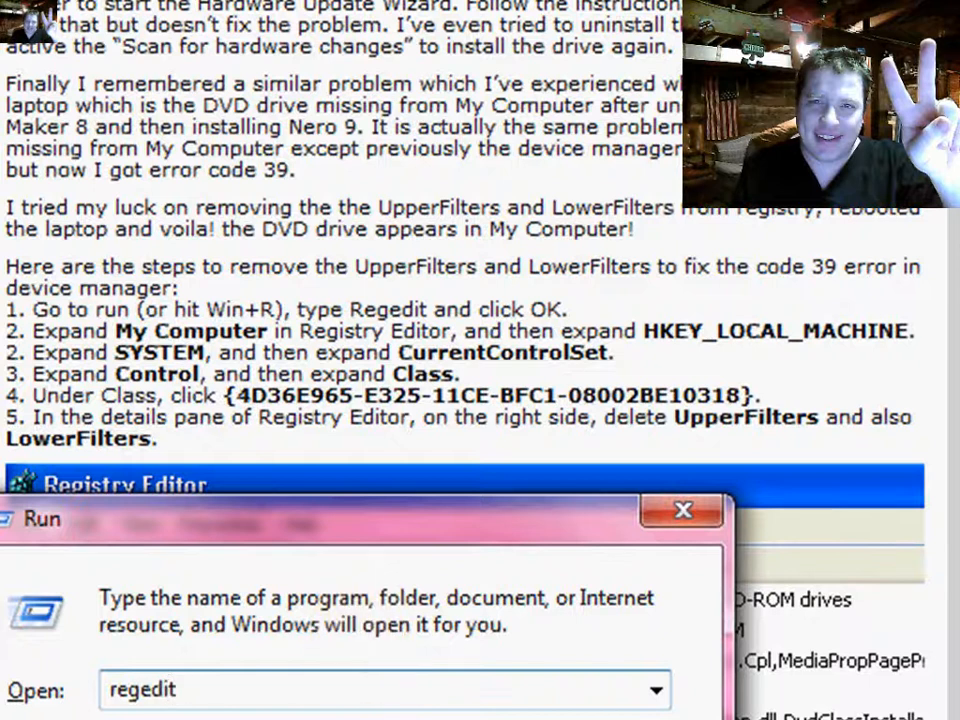
{"action": "key", "text": "Return"}
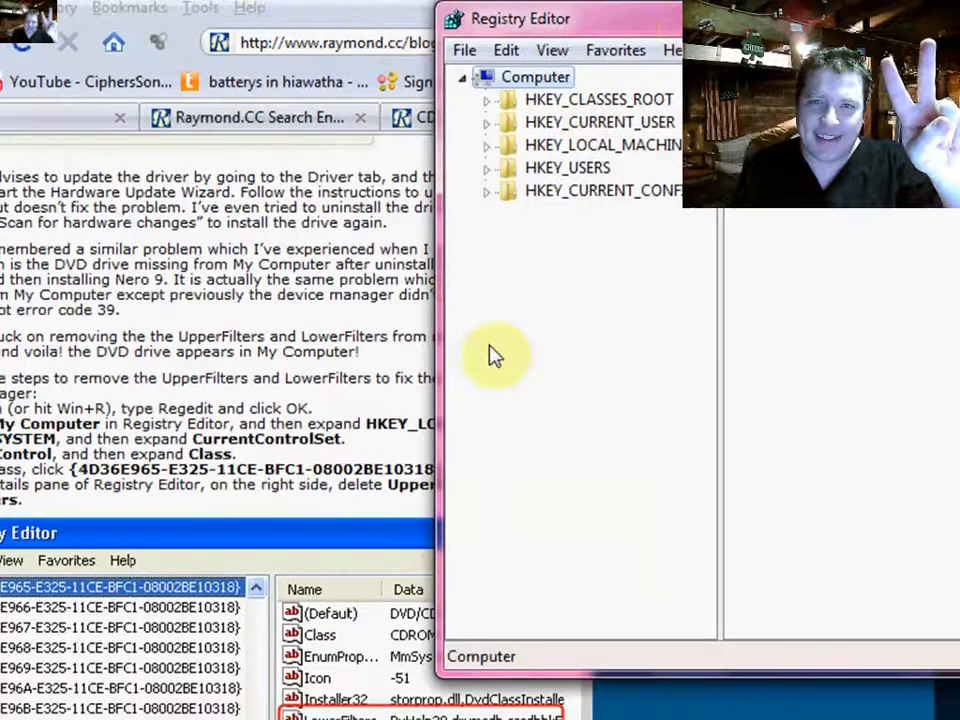
Place Registry Editor beside the article and expand HKEY_LOCAL_MACHINE
{"action": "left_click_drag", "start_coordinate": [633, 25], "coordinate": [730, 28]}
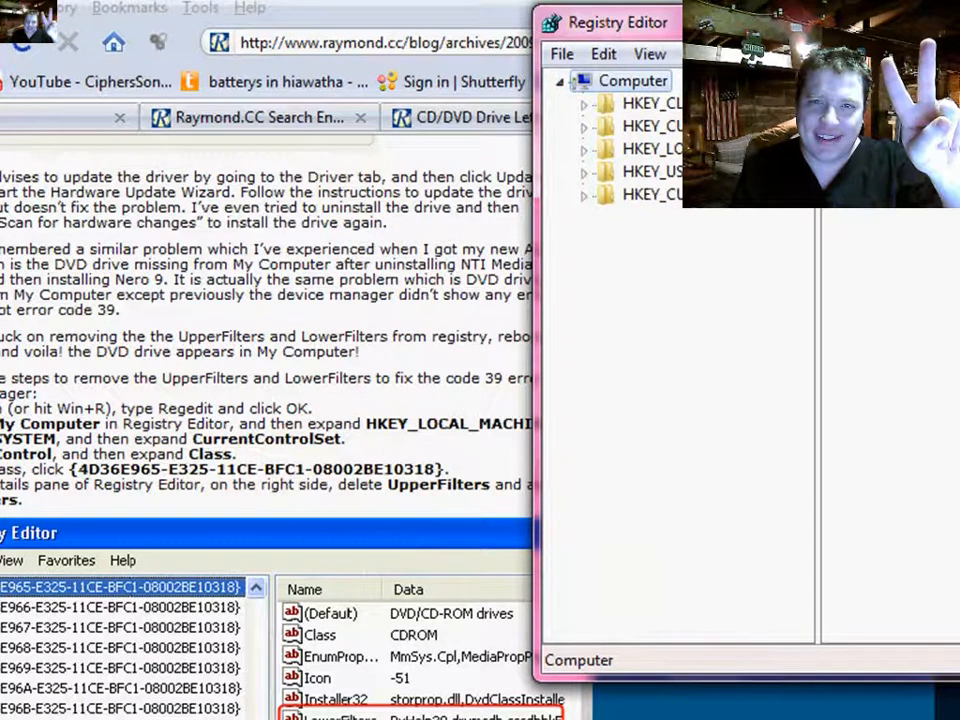
{"action": "mouse_move", "coordinate": [633, 22]}
{"action": "left_mouse_down"}
{"action": "mouse_move", "coordinate": [760, 50]}
{"action": "mouse_move", "coordinate": [385, 48]}
{"action": "left_mouse_up"}
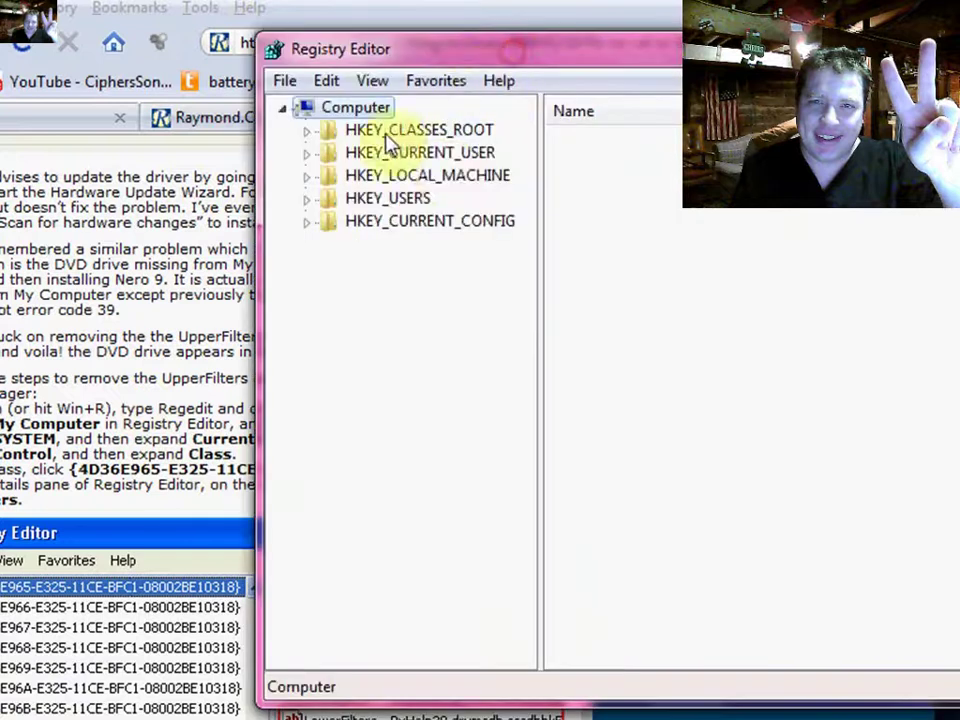
{"action": "left_click", "coordinate": [309, 177]}
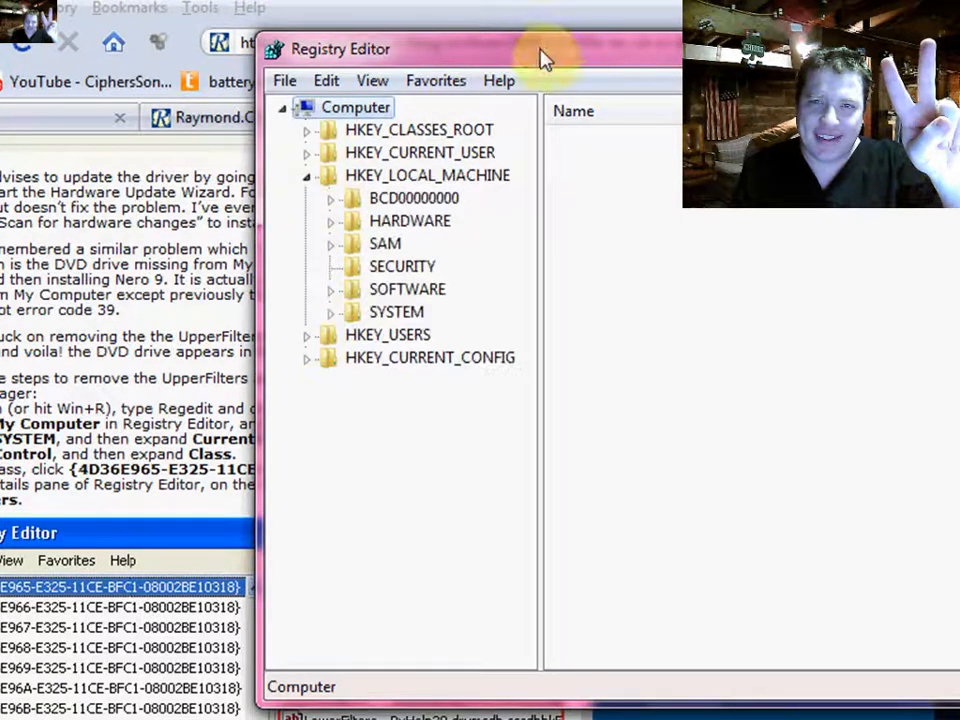
{"action": "left_click_drag", "start_coordinate": [540, 45], "coordinate": [890, 42]}
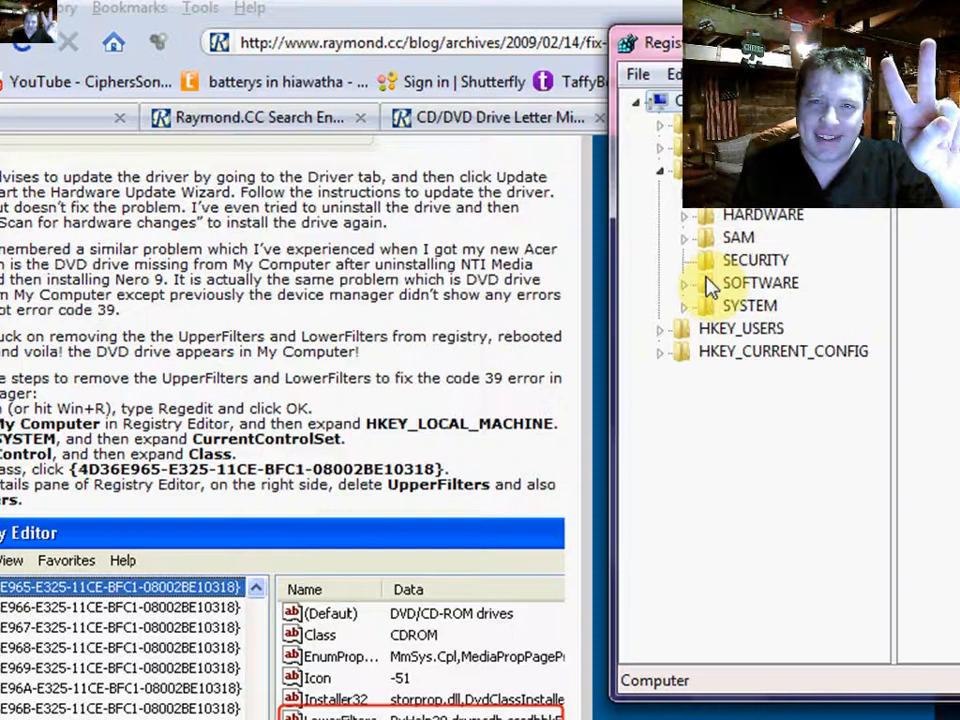
Expand SYSTEM > ControlSet001 > Control > Class to list the device class GUID keys
{"action": "left_click", "coordinate": [686, 306]}
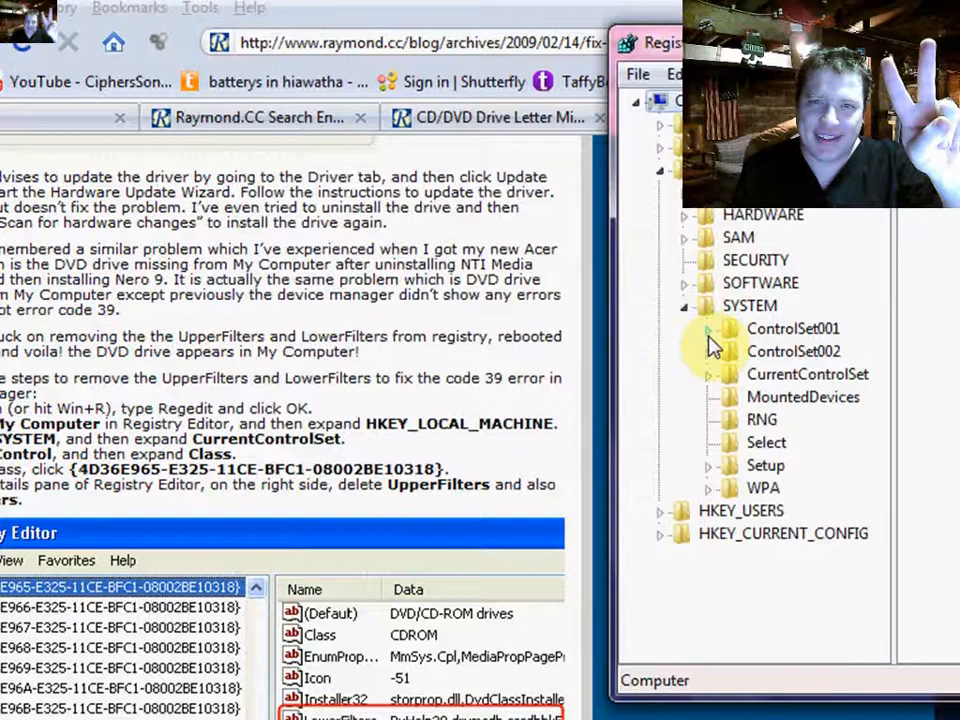
{"action": "left_click", "coordinate": [710, 330]}
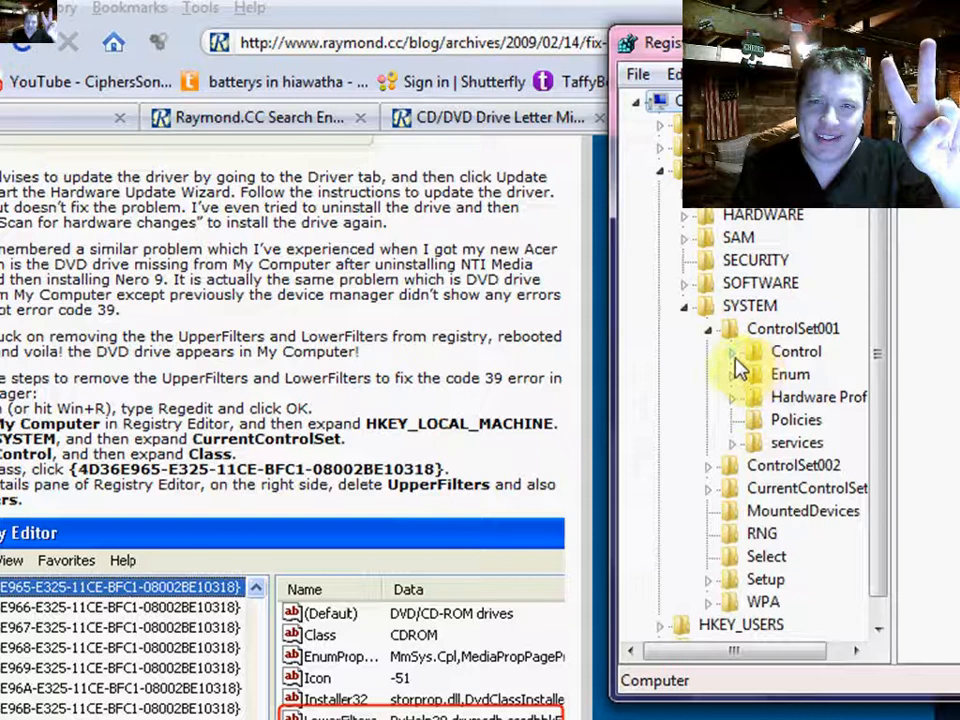
{"action": "left_click", "coordinate": [738, 352]}
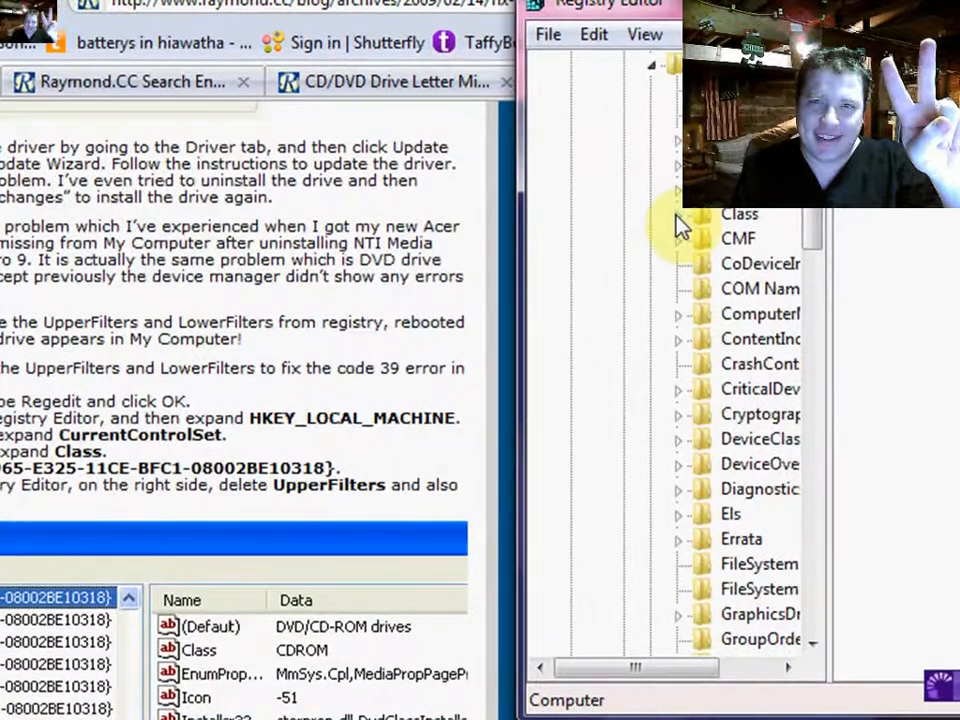
{"action": "left_click", "coordinate": [680, 215]}
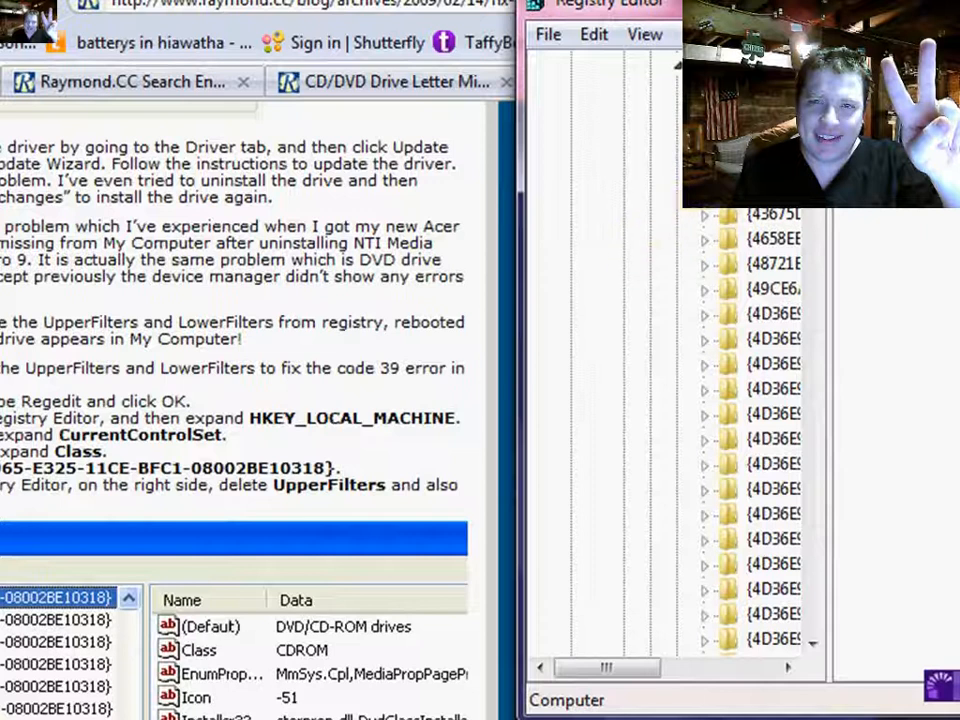
Widen Registry Editor and its key tree so the full class key names are readable
{"action": "left_click_drag", "start_coordinate": [521, 300], "coordinate": [250, 300]}
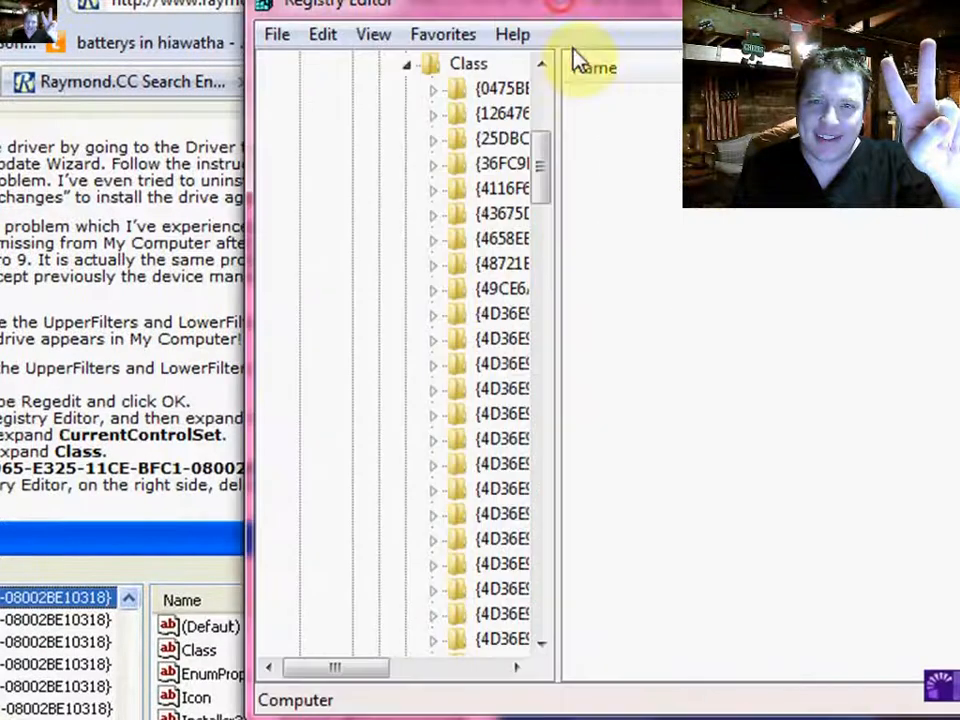
{"action": "left_click_drag", "start_coordinate": [558, 404], "coordinate": [706, 404]}
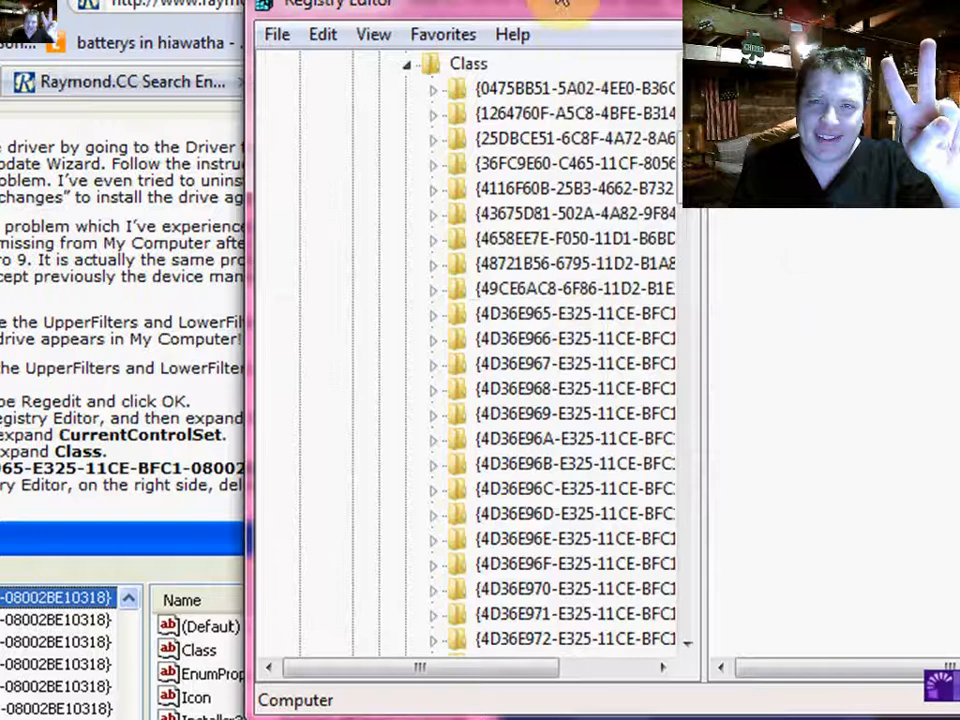
{"action": "left_click_drag", "start_coordinate": [565, 20], "coordinate": [717, 20]}
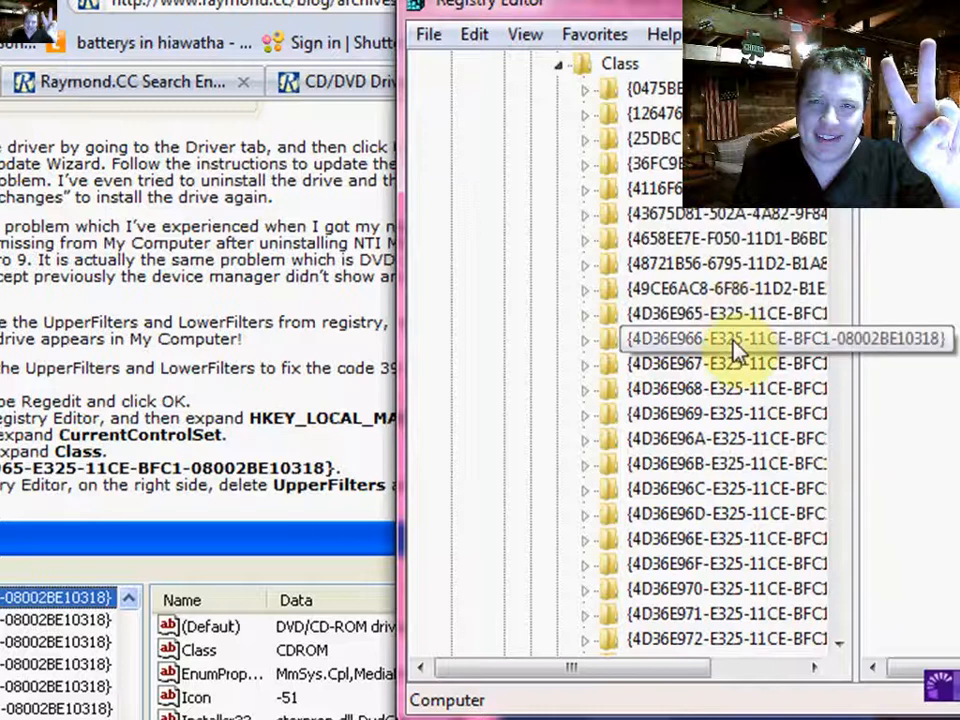
Select the {4D36E965-E325-11CE-BFC1-08002BE10318} class key to show its values, dismissing the Properties access-denied error
{"action": "left_click", "coordinate": [586, 314]}
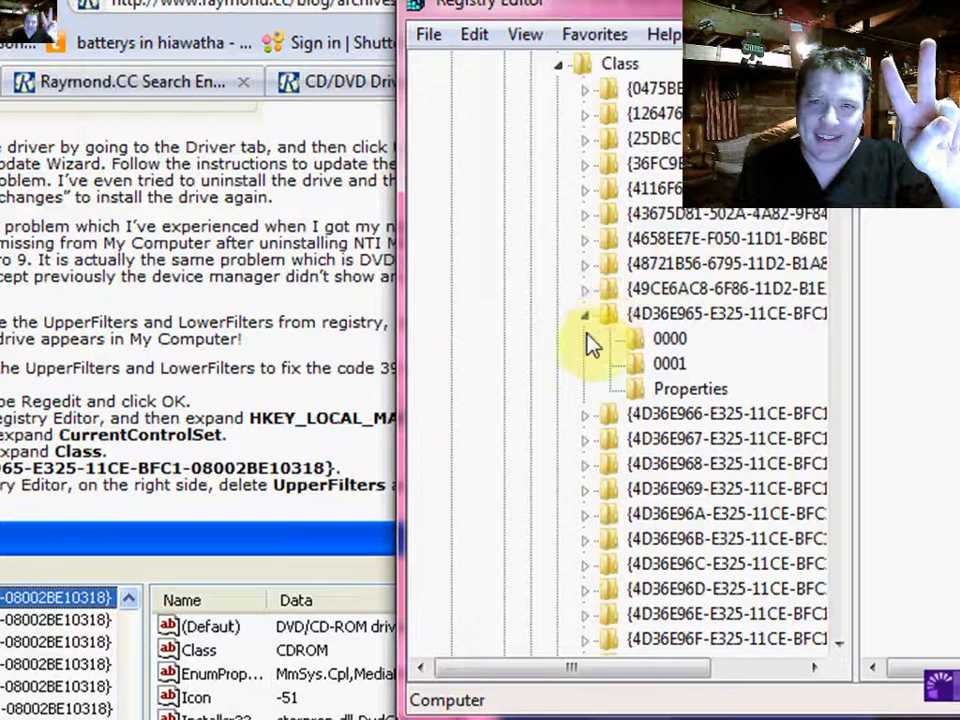
{"action": "left_click", "coordinate": [690, 388]}
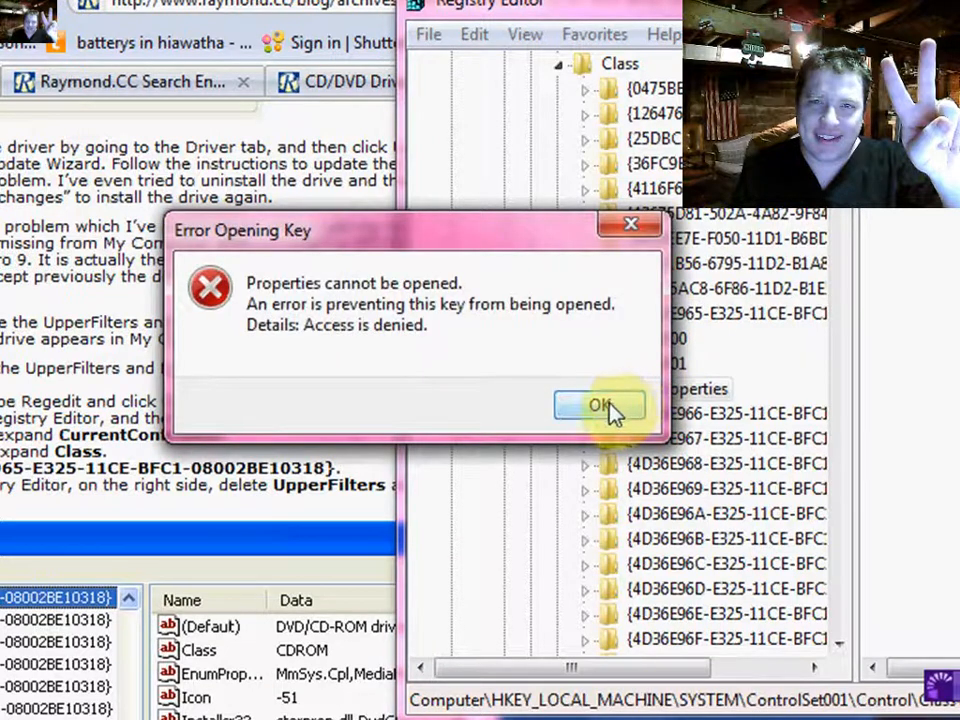
{"action": "left_click", "coordinate": [610, 408]}
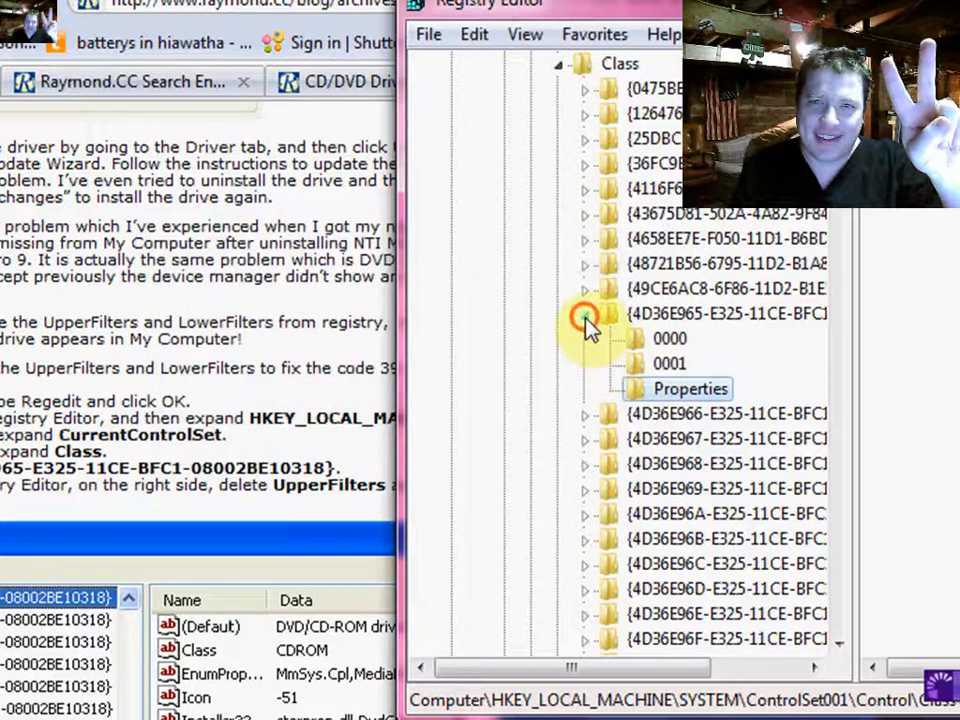
{"action": "left_click", "coordinate": [586, 314]}
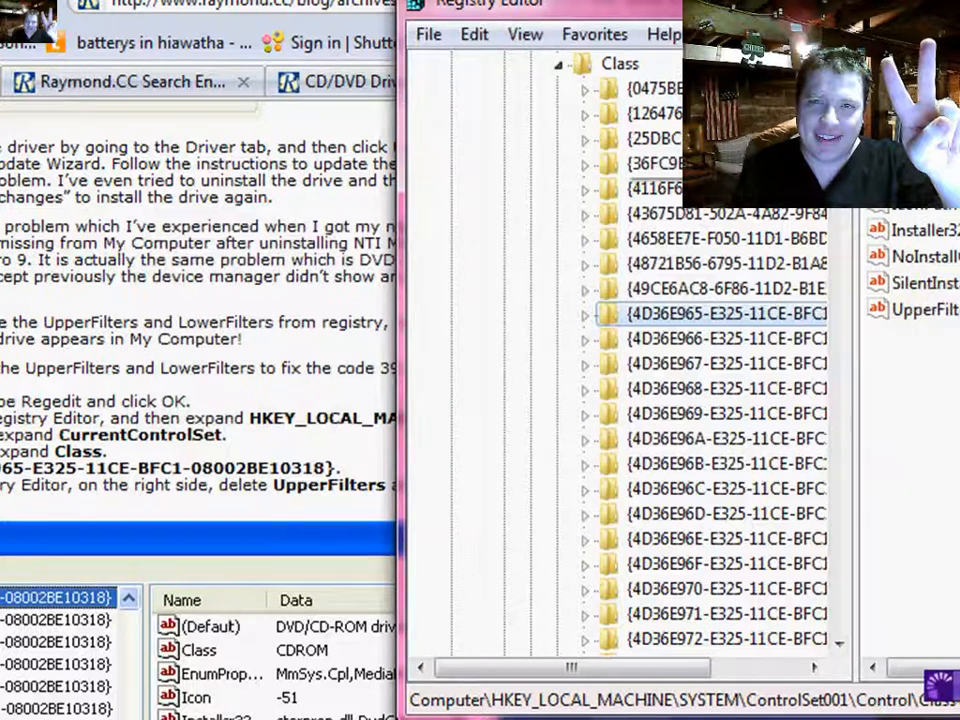
{"action": "left_click_drag", "start_coordinate": [560, 6], "coordinate": [775, 12]}
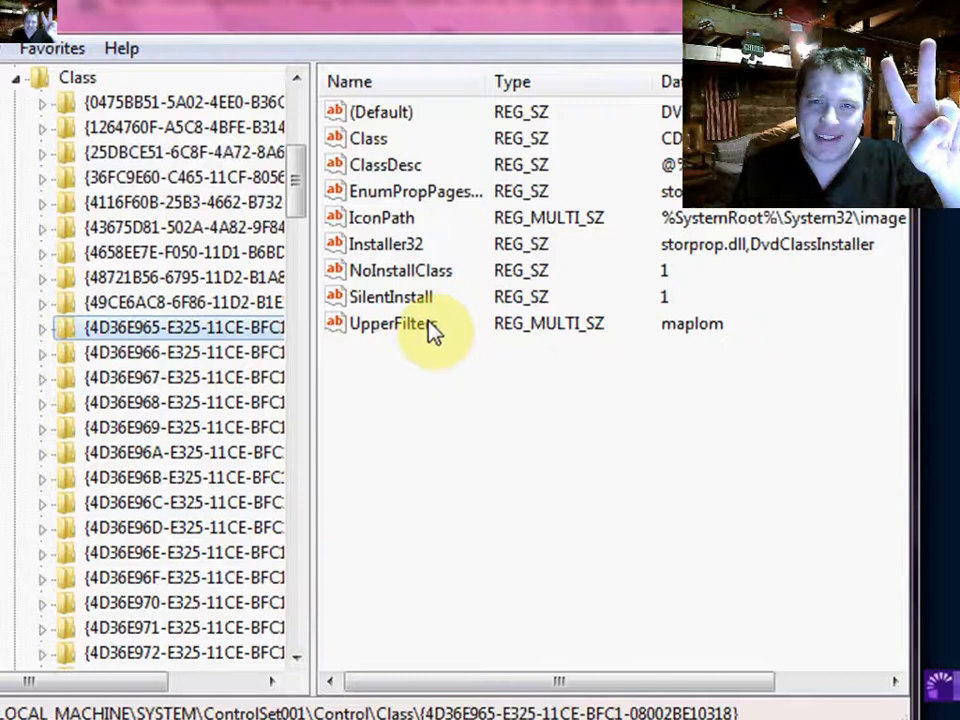
Delete the UpperFilters value (data maplom) from the {4D36E965-...} key and confirm
{"action": "right_click", "coordinate": [420, 323]}
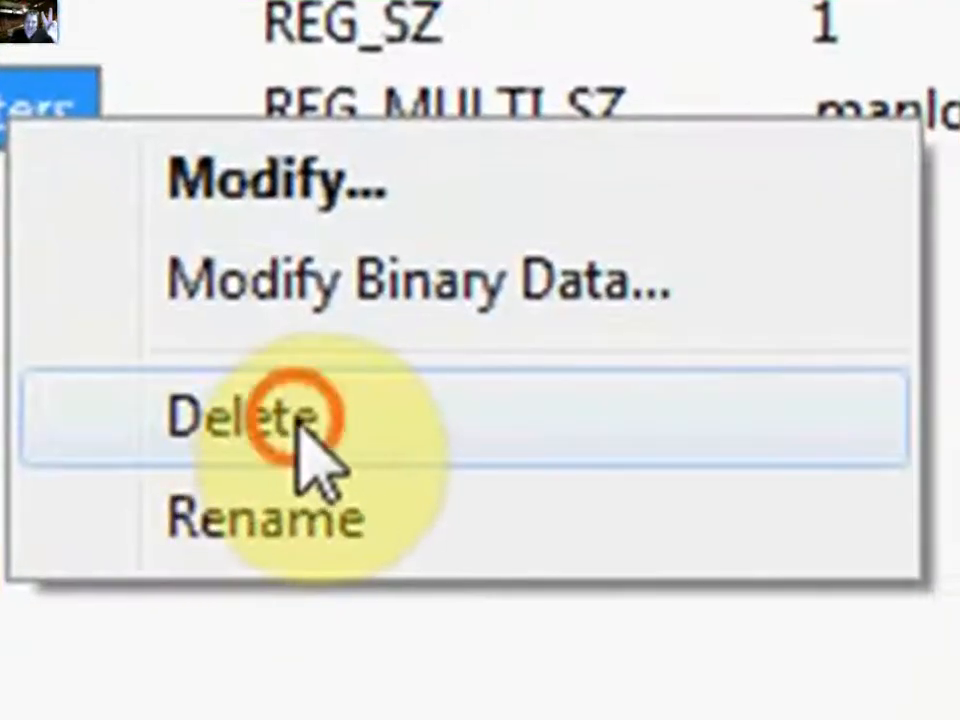
{"action": "left_click", "coordinate": [440, 417]}
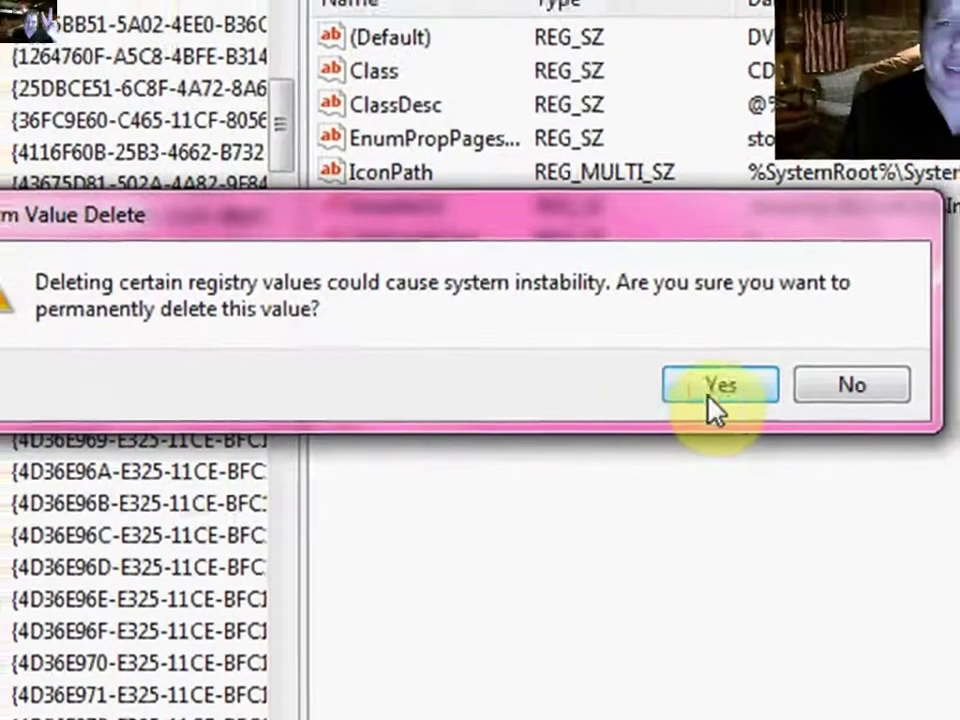
{"action": "left_click", "coordinate": [692, 387]}
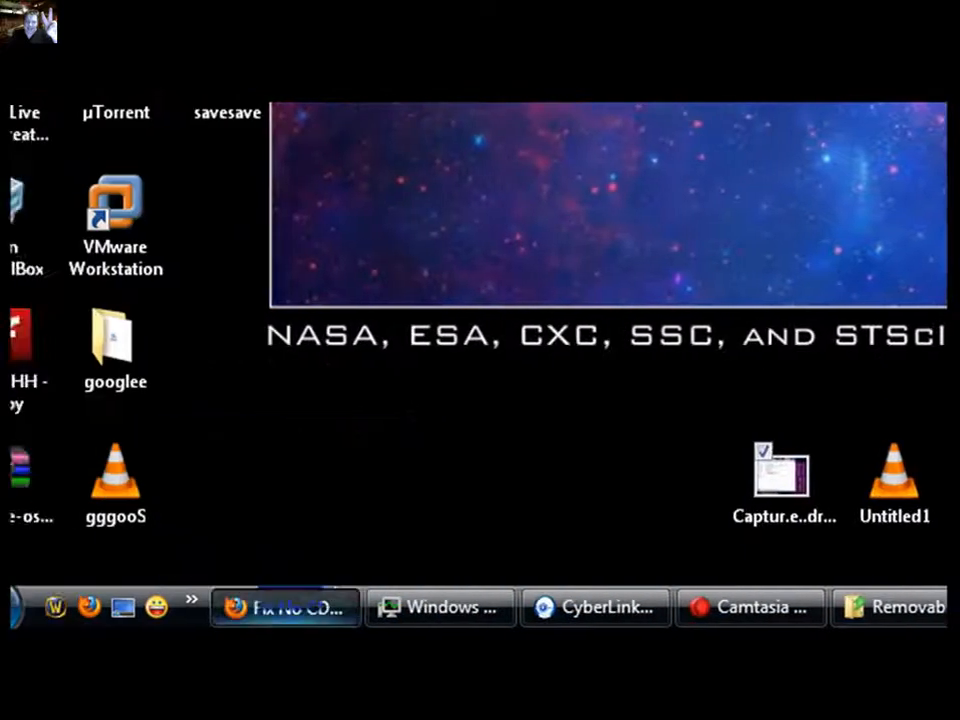
Bring the Raymond.cc Code 39 article to the front and scroll back to its top
{"action": "left_click", "coordinate": [289, 609]}
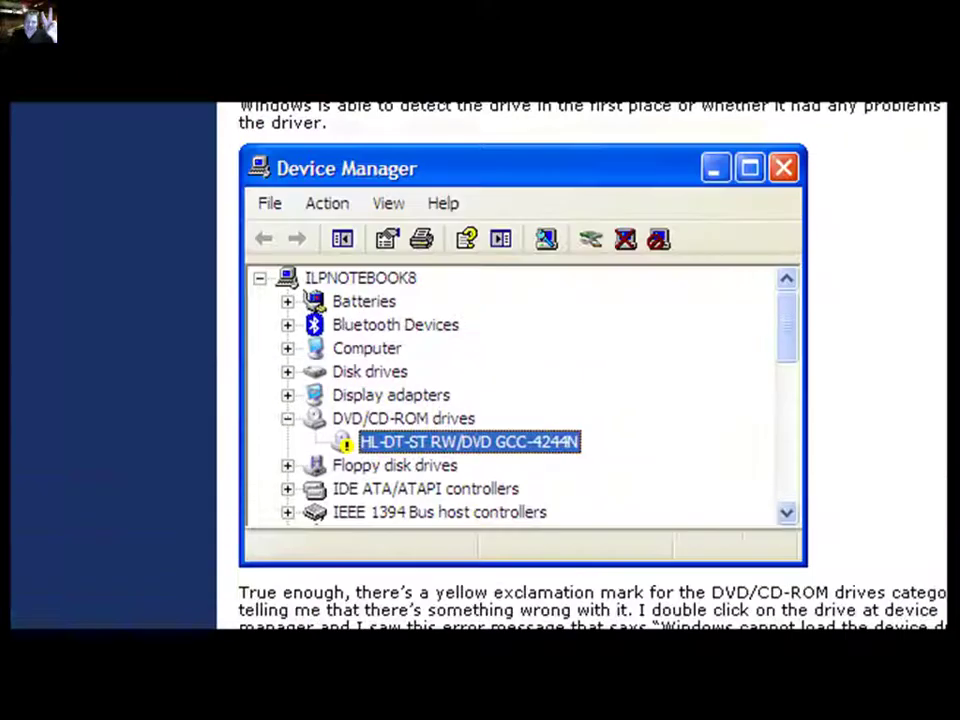
{"action": "scroll", "coordinate": [520, 400], "scroll_direction": "up", "scroll_amount": 5}
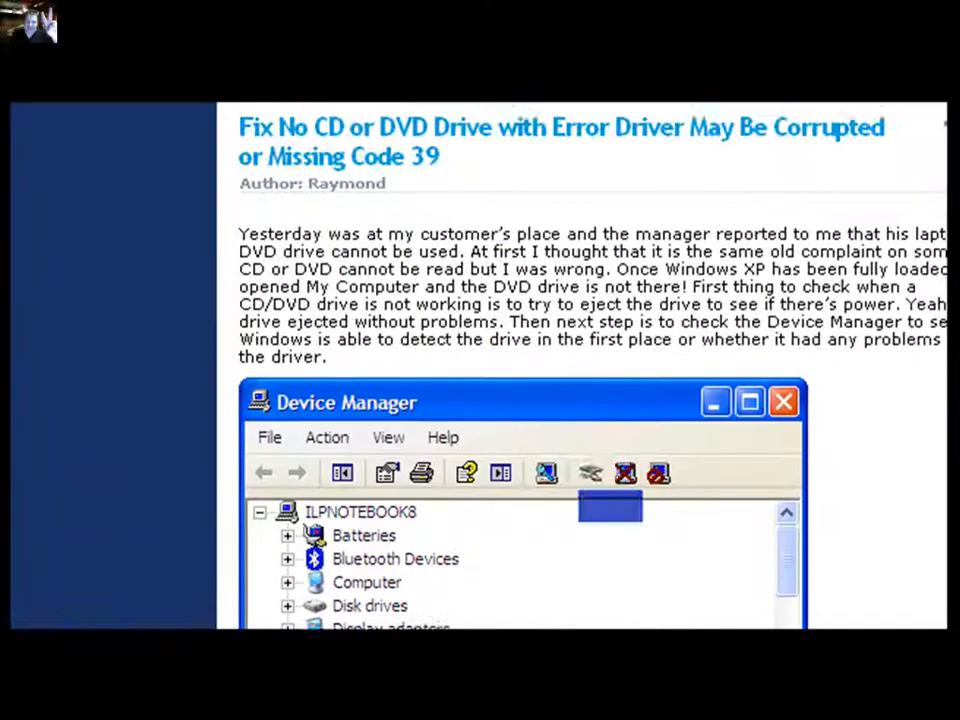
{"action": "scroll", "coordinate": [520, 400], "scroll_direction": "down", "scroll_amount": 6}
{"action": "scroll", "coordinate": [520, 400], "scroll_direction": "up", "scroll_amount": 3}
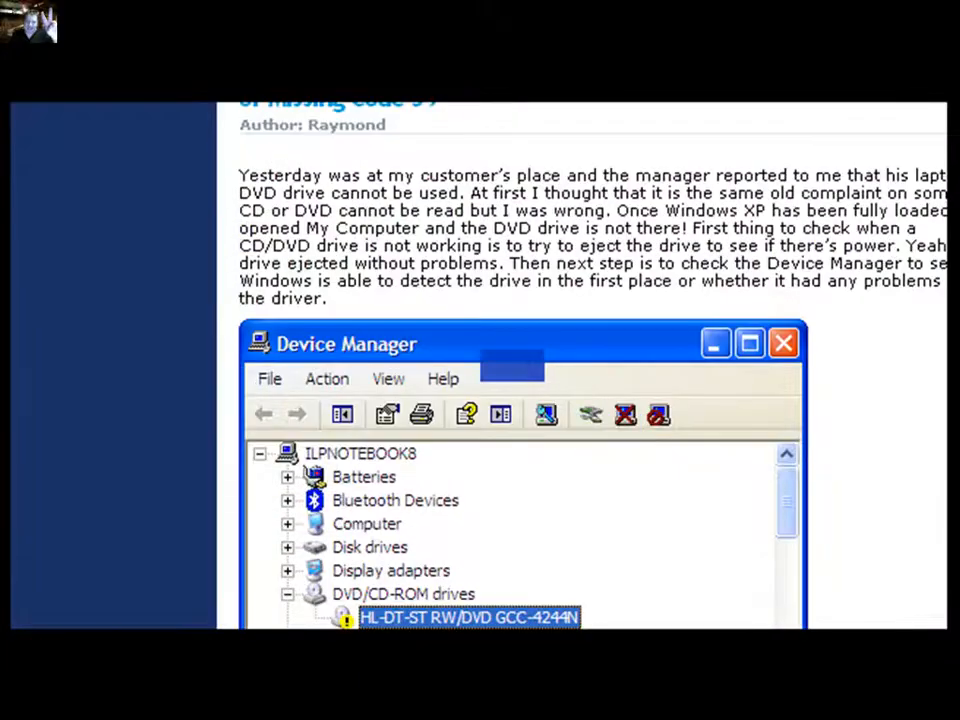
{"action": "scroll", "coordinate": [520, 400], "scroll_direction": "down", "scroll_amount": 5}
{"action": "scroll", "coordinate": [520, 400], "scroll_direction": "down", "scroll_amount": 5}
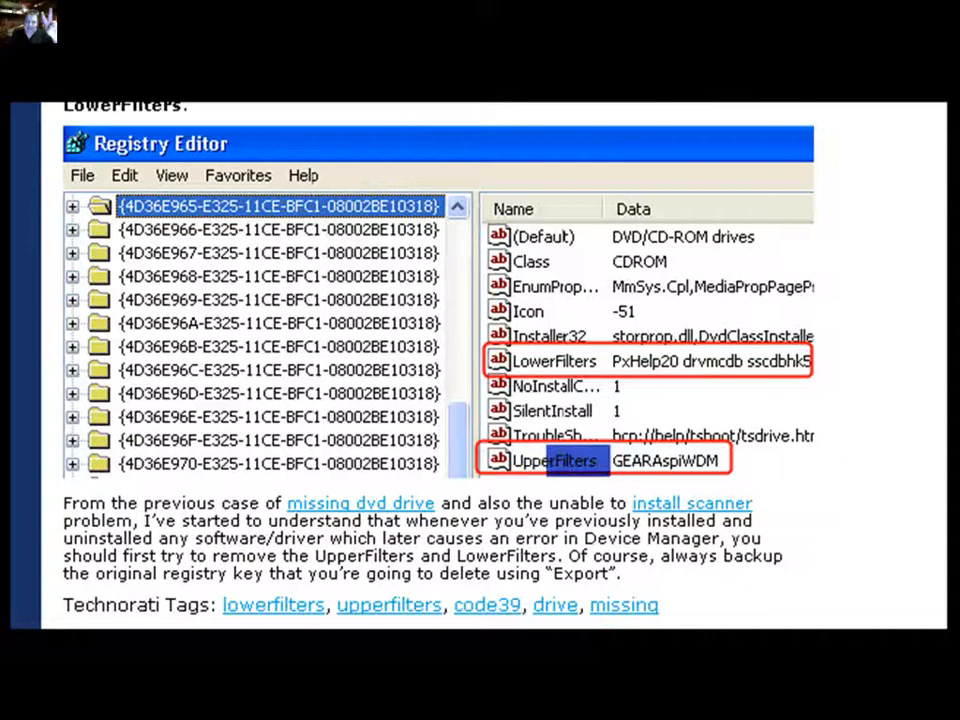
{"action": "right_click", "coordinate": [560, 140]}
{"action": "key", "text": "Escape"}
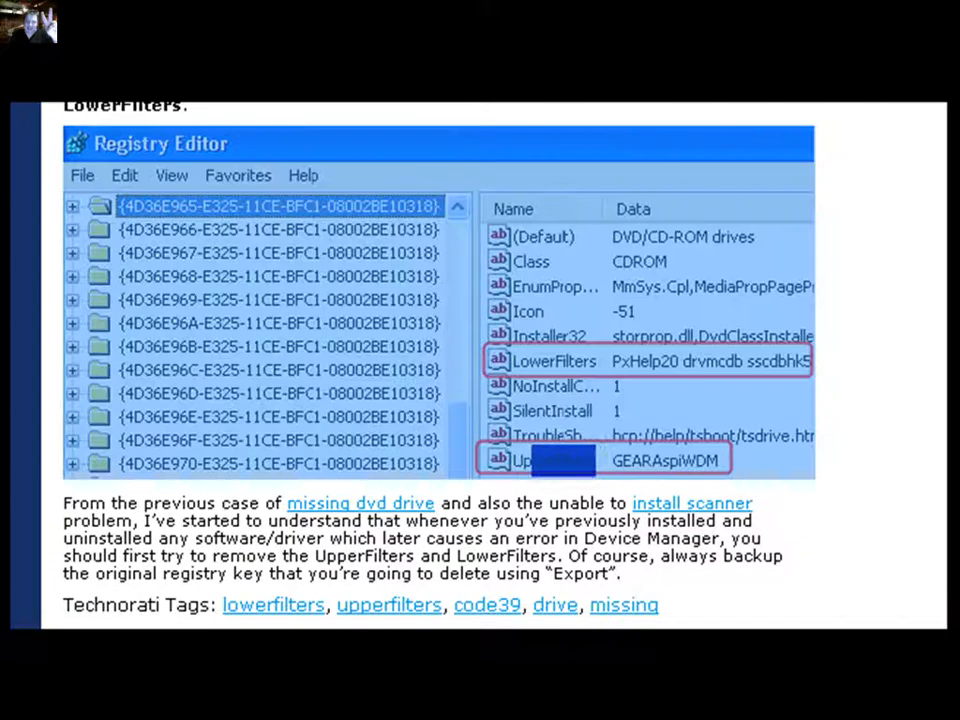
{"action": "scroll", "coordinate": [520, 400], "scroll_direction": "down", "scroll_amount": 1}
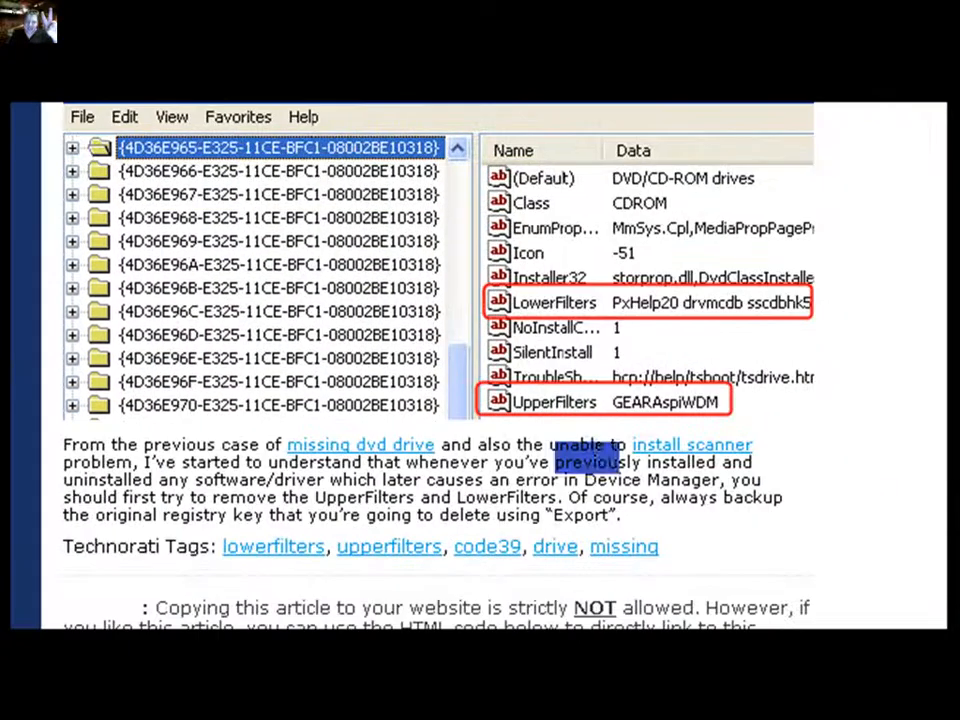
{"action": "scroll", "coordinate": [480, 400], "scroll_direction": "down", "scroll_amount": 4}
{"action": "scroll", "coordinate": [480, 400], "scroll_direction": "down", "scroll_amount": 2}
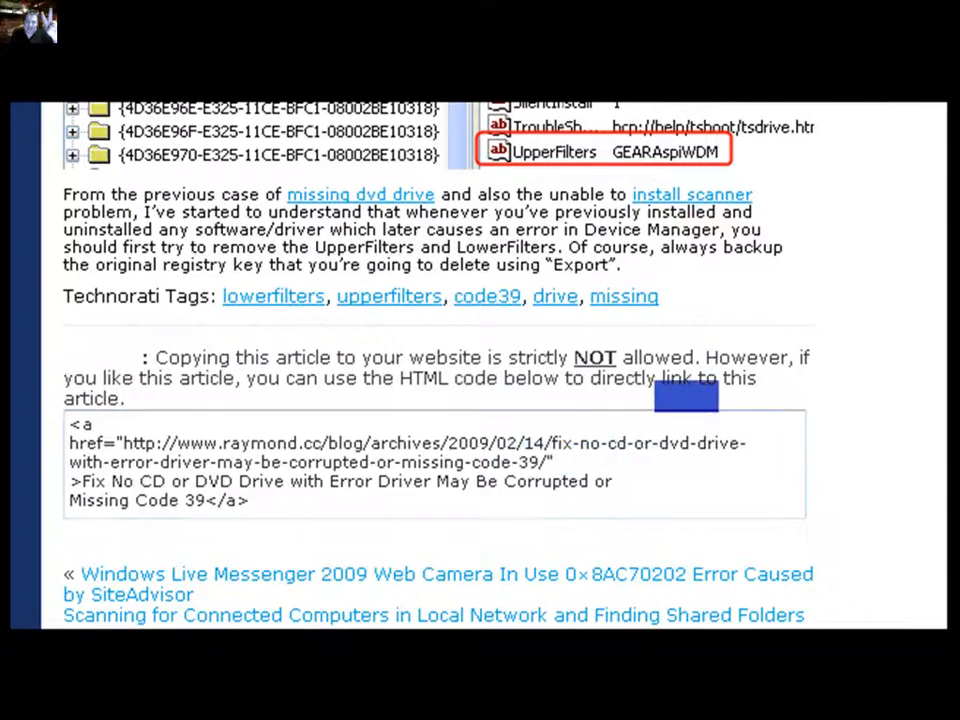
{"action": "scroll", "coordinate": [480, 400], "scroll_direction": "down", "scroll_amount": 5}
{"action": "scroll", "coordinate": [480, 400], "scroll_direction": "up", "scroll_amount": 4}
{"action": "scroll", "coordinate": [480, 400], "scroll_direction": "up", "scroll_amount": 4}
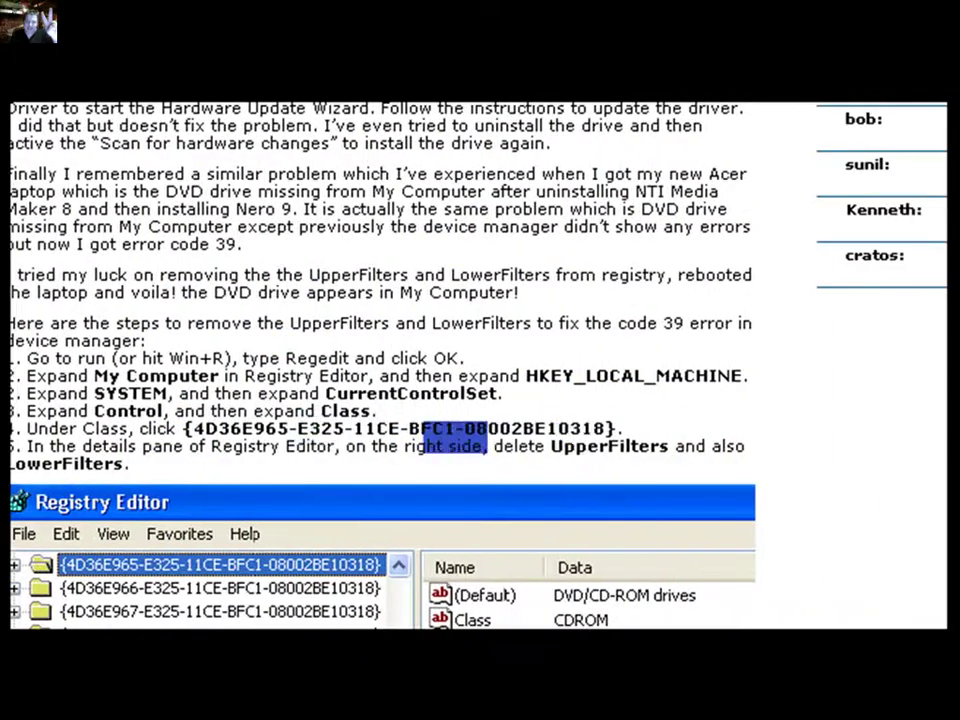
{"action": "scroll", "coordinate": [400, 350], "scroll_direction": "up", "scroll_amount": 5}
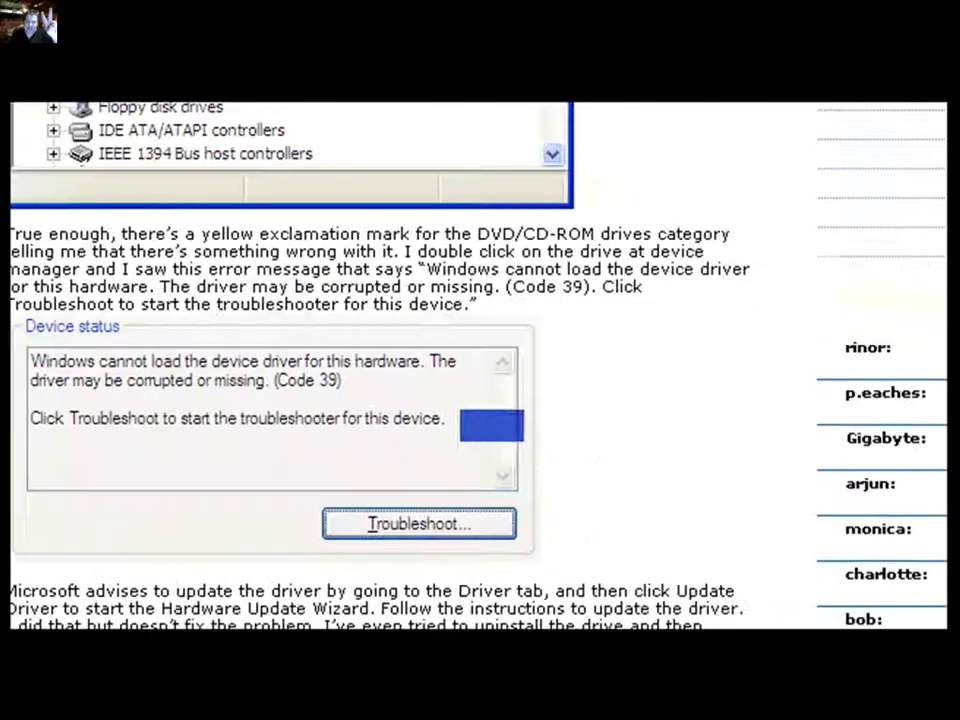
{"action": "scroll", "coordinate": [400, 350], "scroll_direction": "up", "scroll_amount": 5}
{"action": "scroll", "coordinate": [400, 350], "scroll_direction": "up", "scroll_amount": 4}
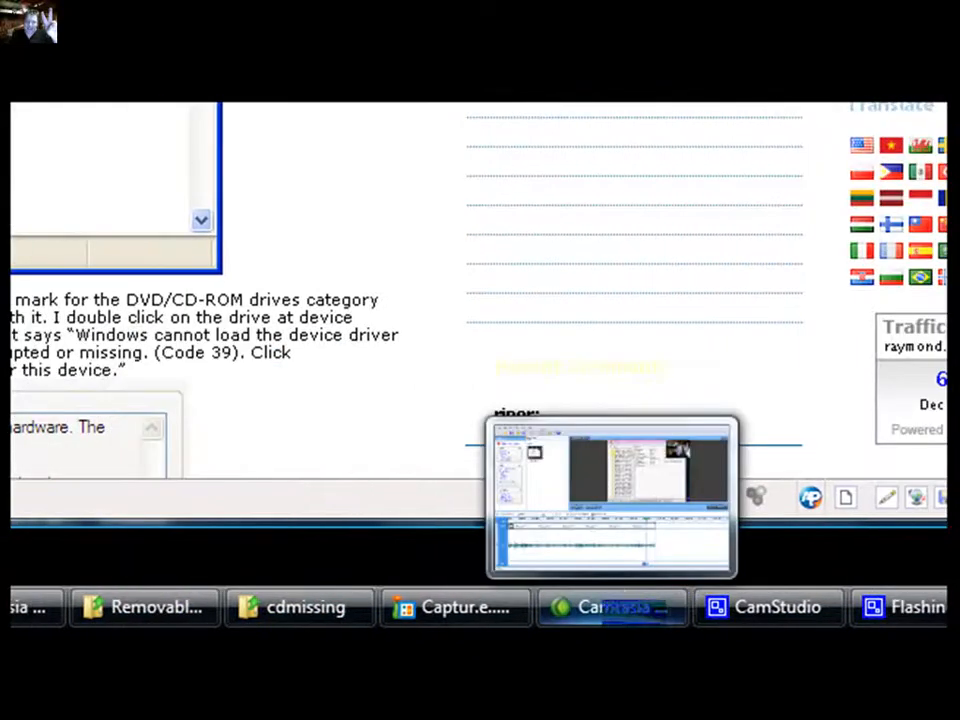
Switch to the Camtasia Studio project showing the Registry Editor recording
{"action": "left_click", "coordinate": [612, 607]}
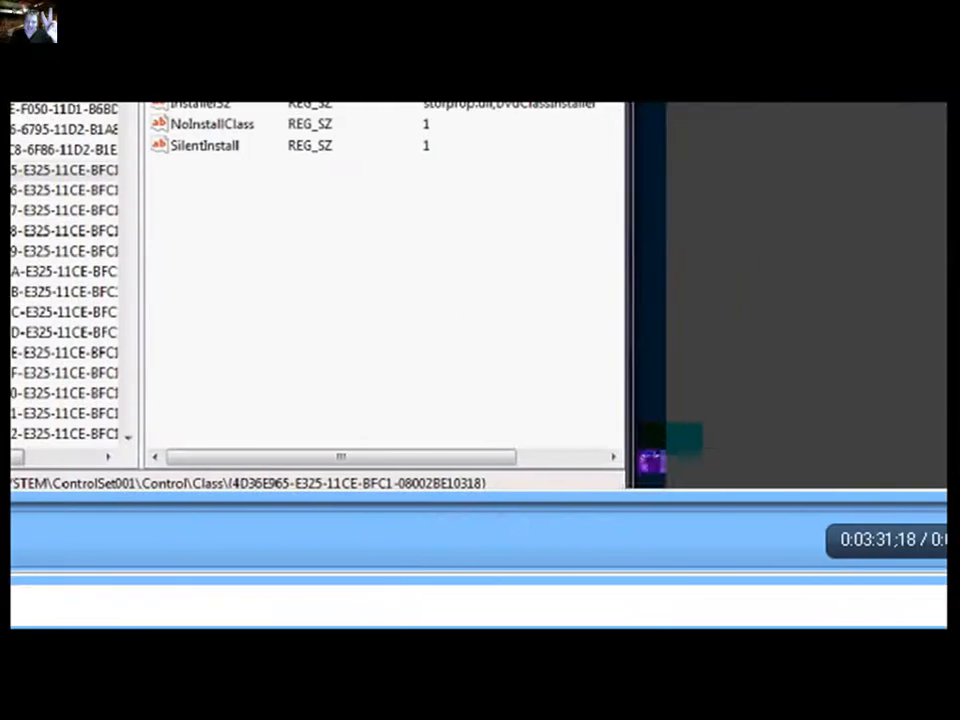